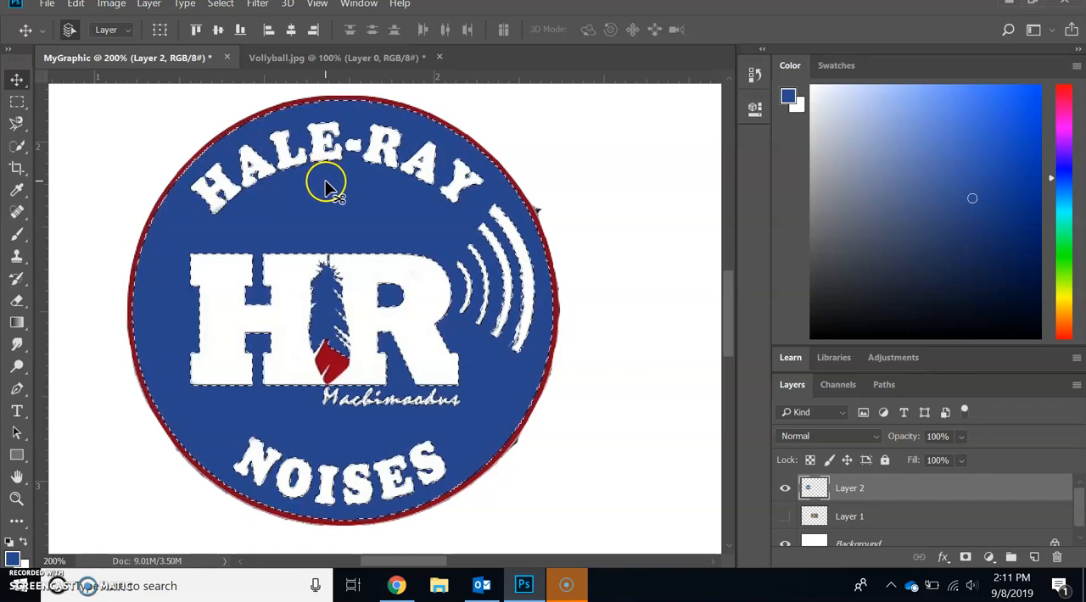
- Try moving the selected blue area of the logo slightly downward, and undo the move
left_click(221, 4)
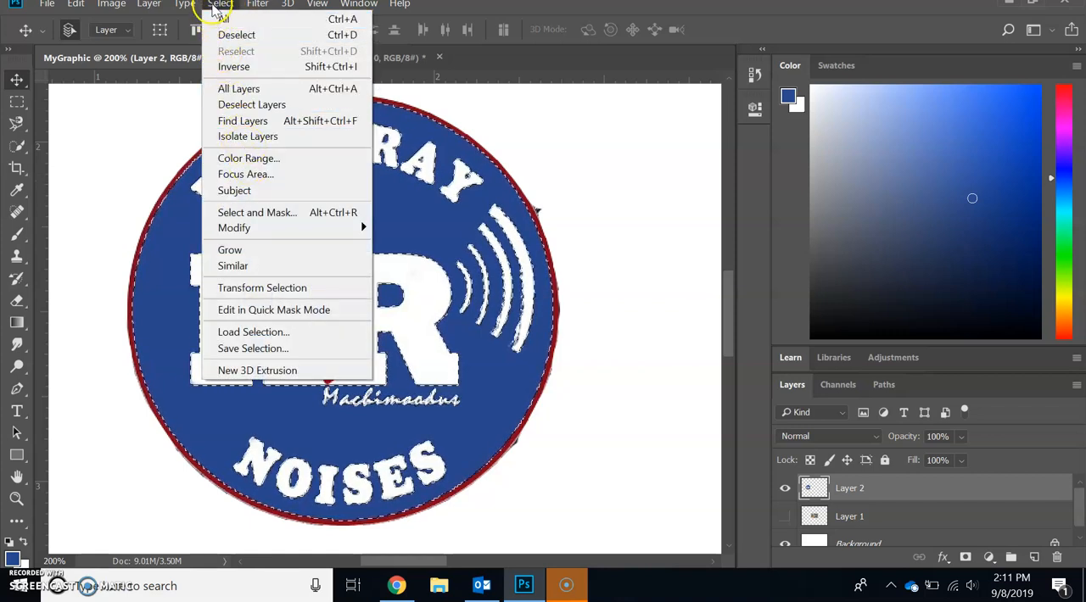
left_click(219, 6)
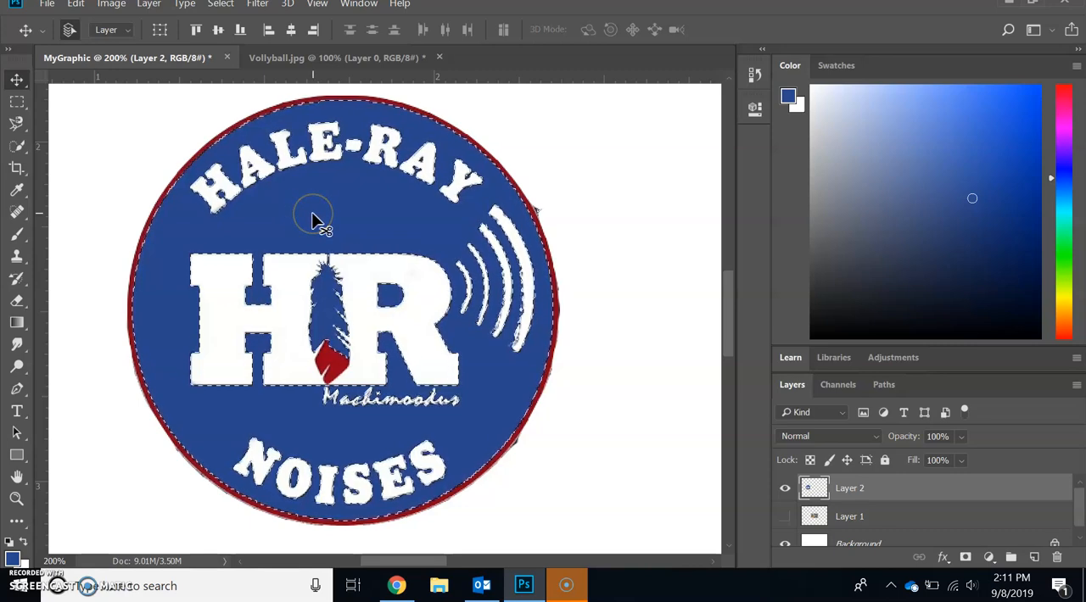
left_click_drag(312, 219, 321, 248)
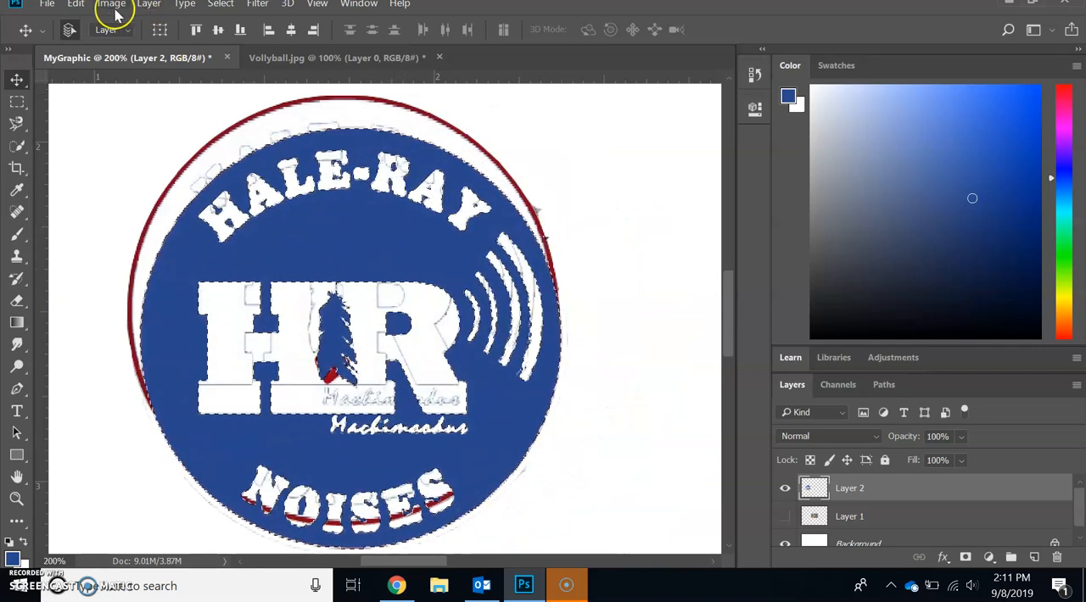
left_click(75, 5)
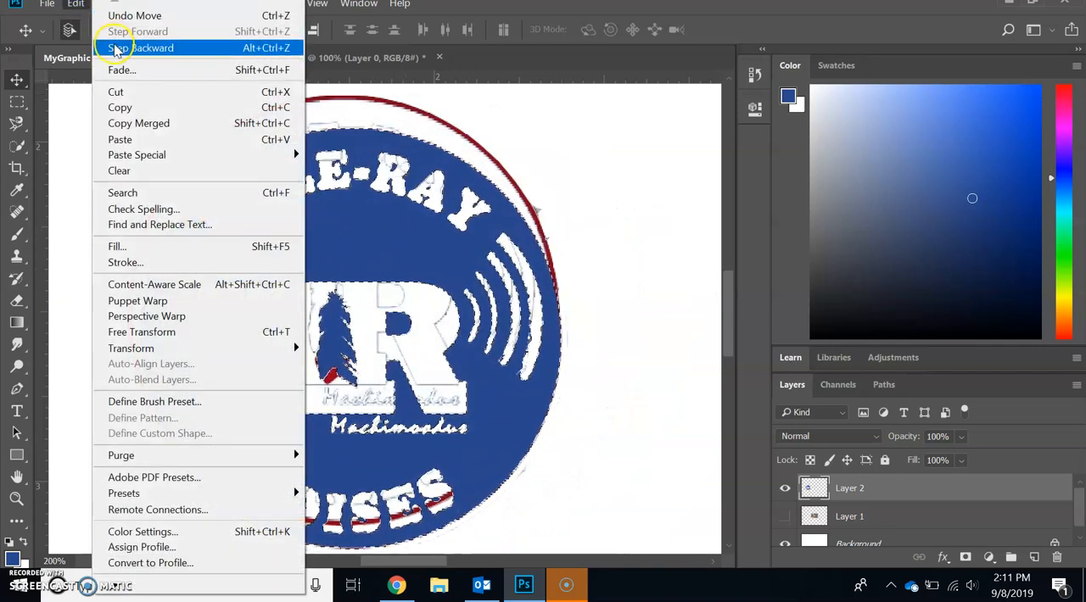
left_click(116, 48)
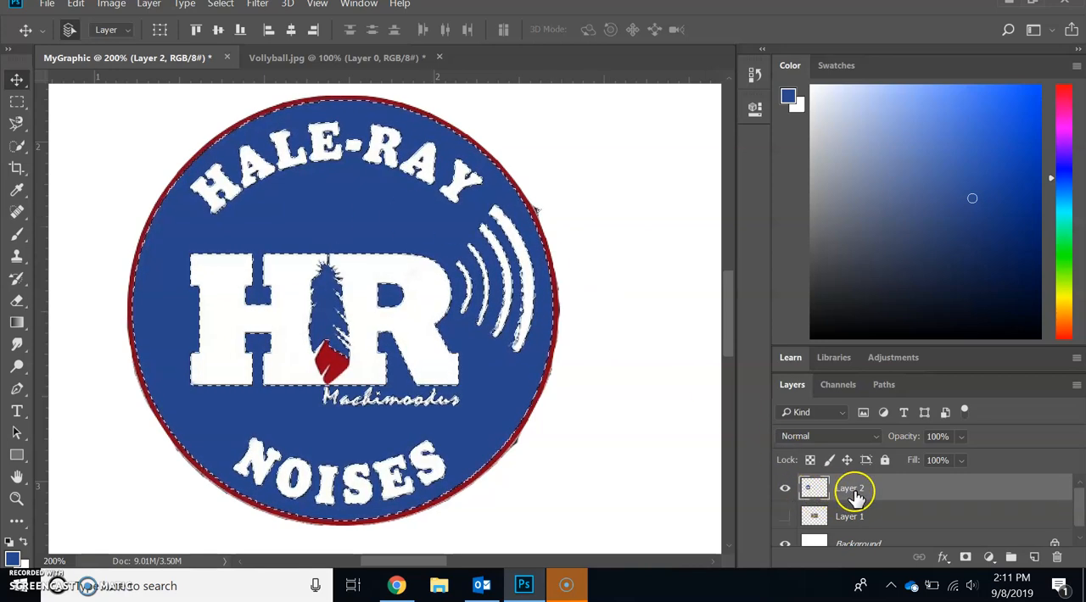
- Try a midtone Color Balance of -3, -100 and +20 on the selected blue area, and cancel the adjustment
left_click(113, 9)
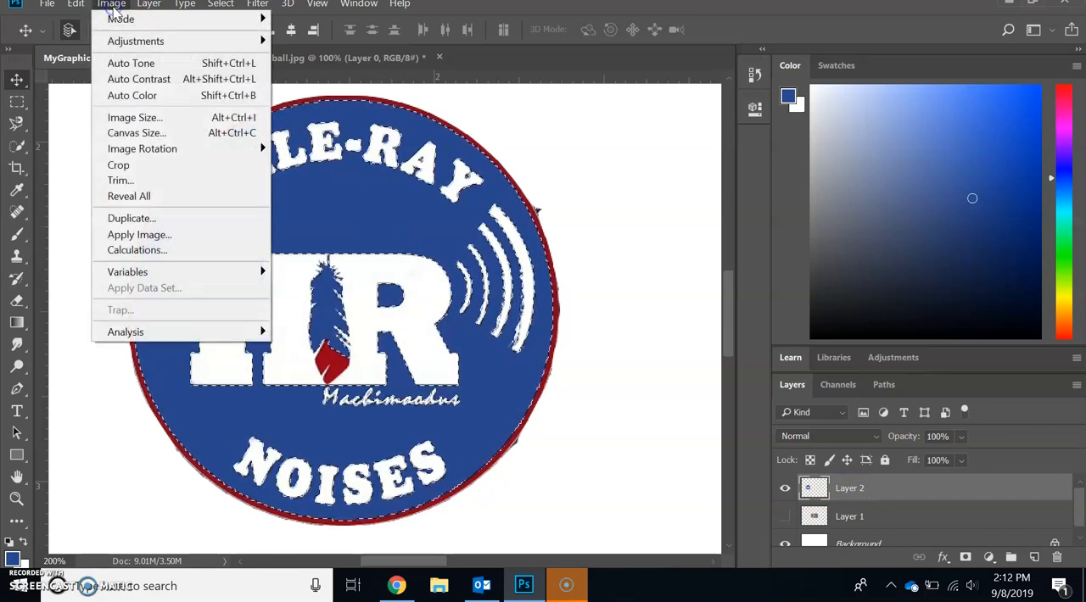
mouse_move(124, 49)
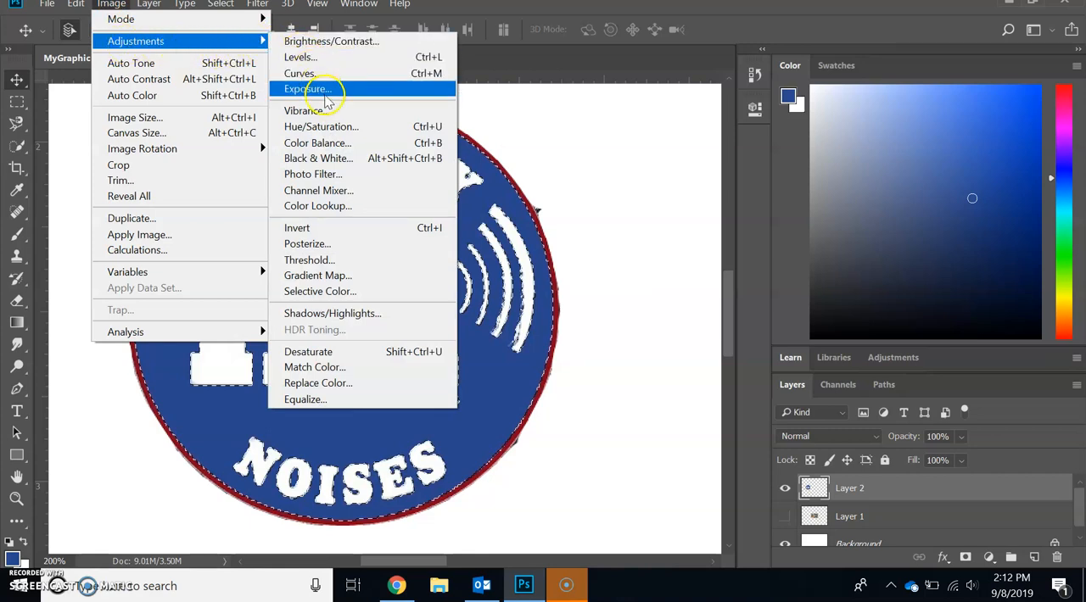
left_click(340, 144)
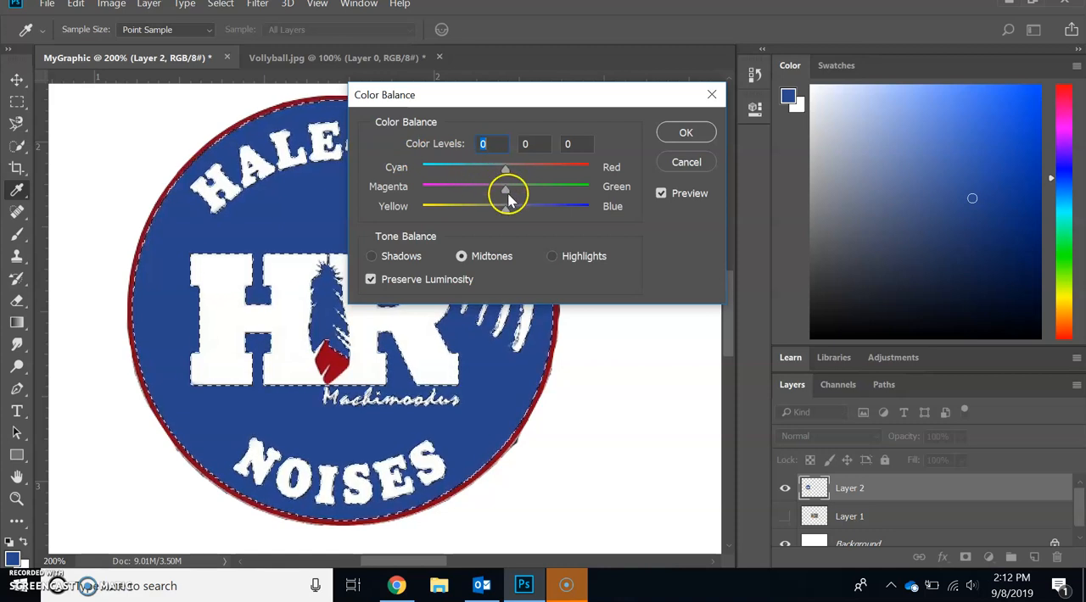
left_click_drag(505, 195, 448, 195)
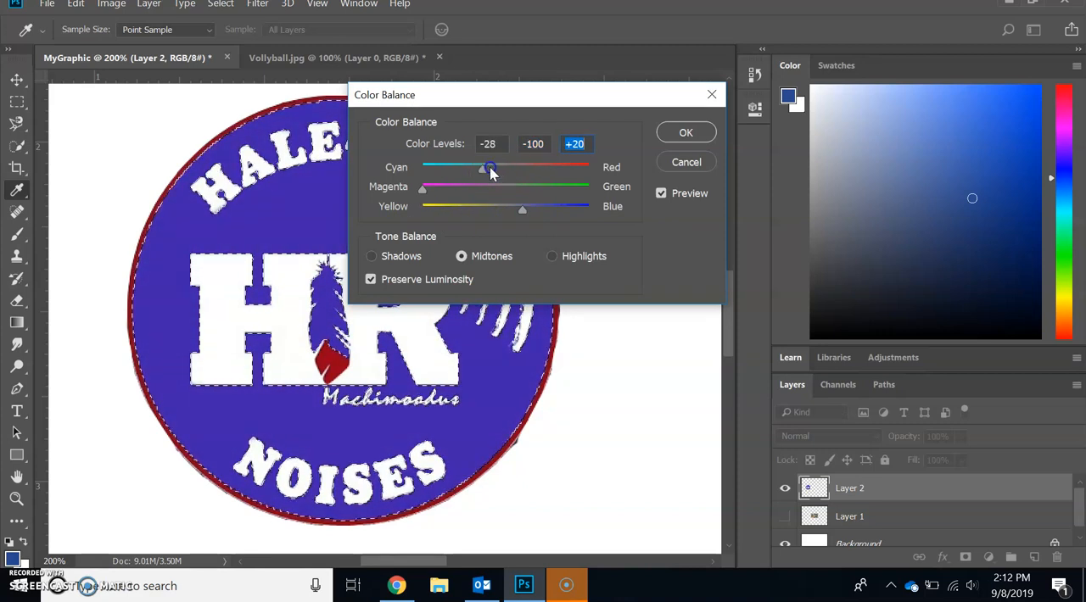
left_click_drag(450, 169, 540, 174)
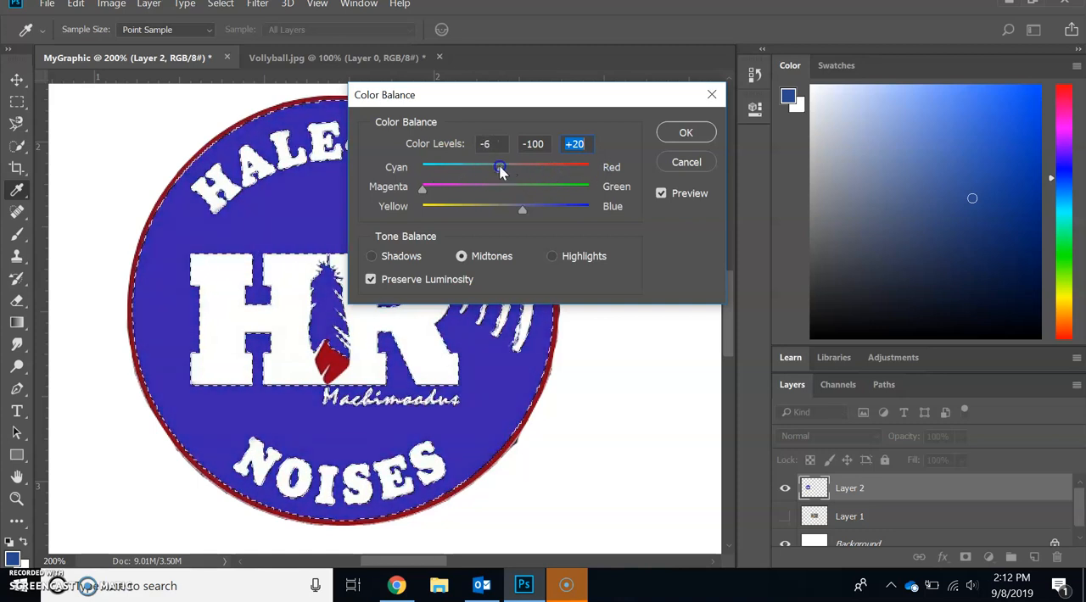
left_click_drag(526, 170, 503, 170)
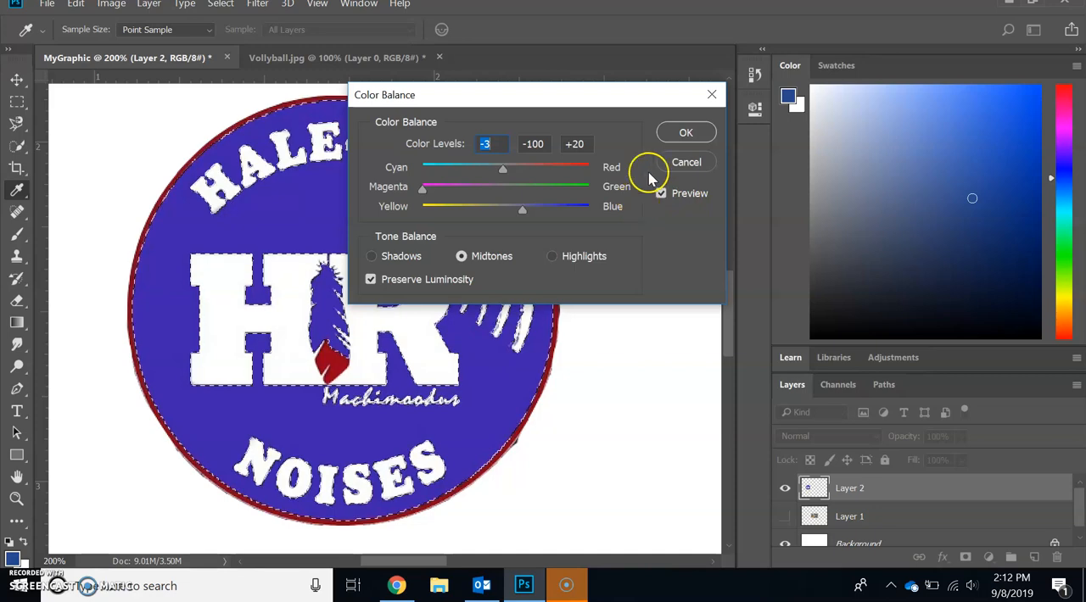
left_click(686, 162)
key("v")
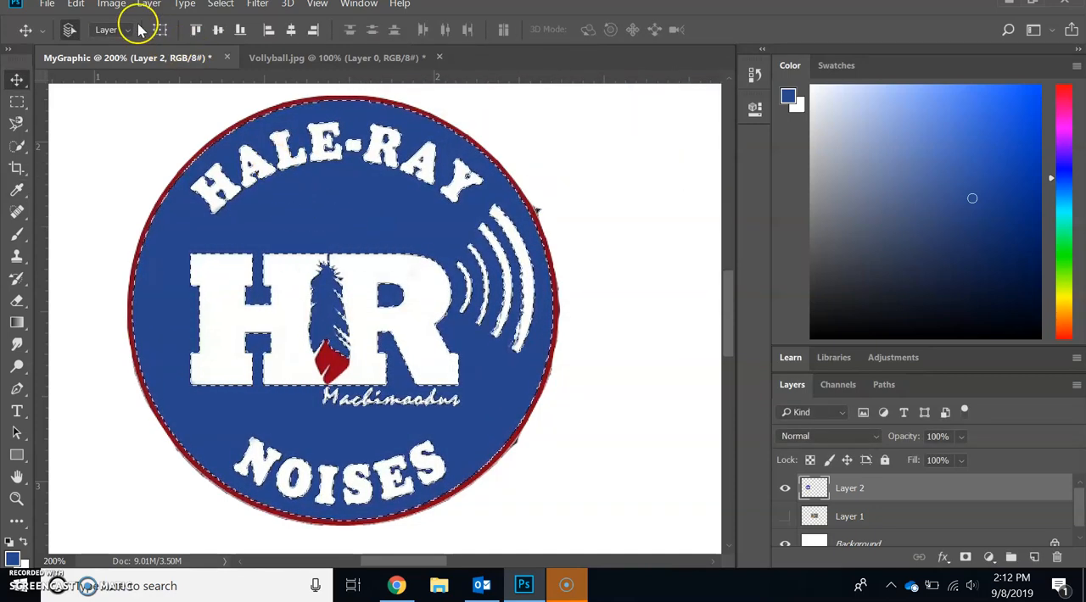
- Try Brightness/Contrast on the selected blue area with brightness values from 150 down to -142, and cancel the adjustment
left_click(115, 5)
left_click(129, 42)
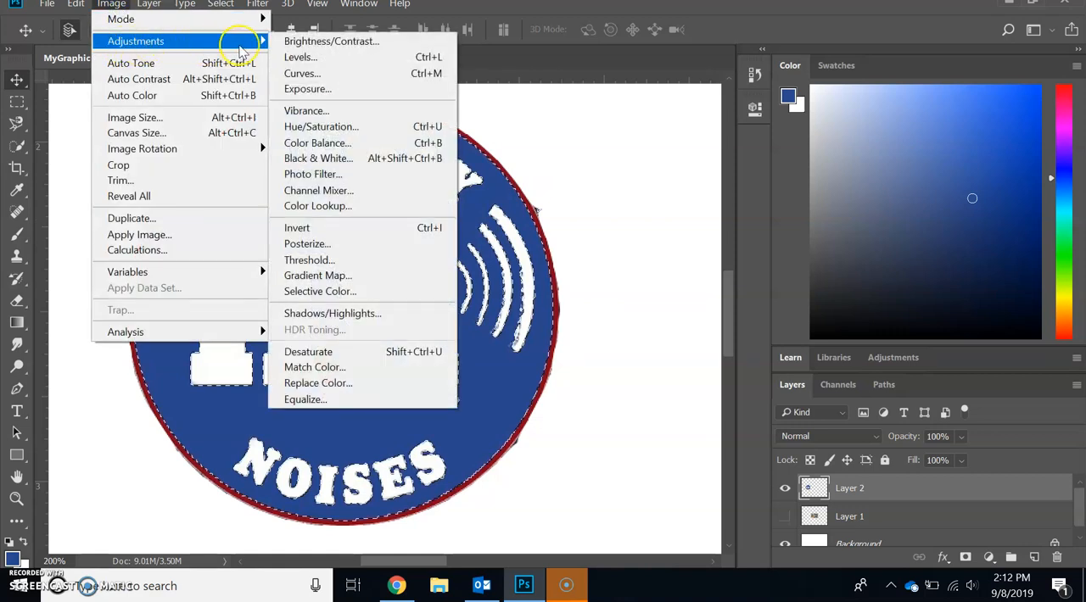
left_click(331, 42)
left_click(503, 163)
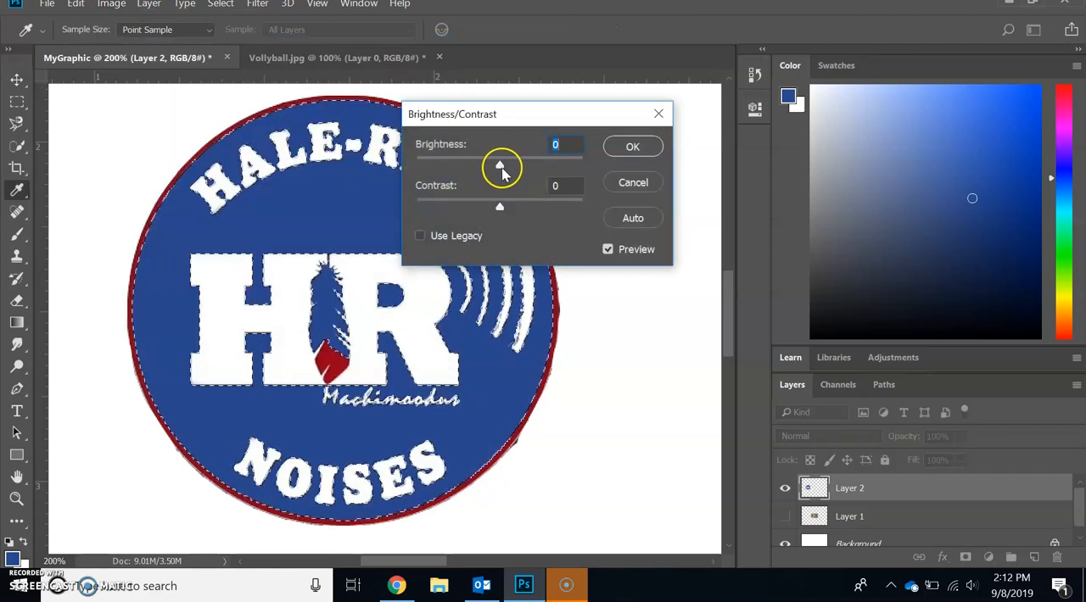
left_click_drag(502, 167, 577, 169)
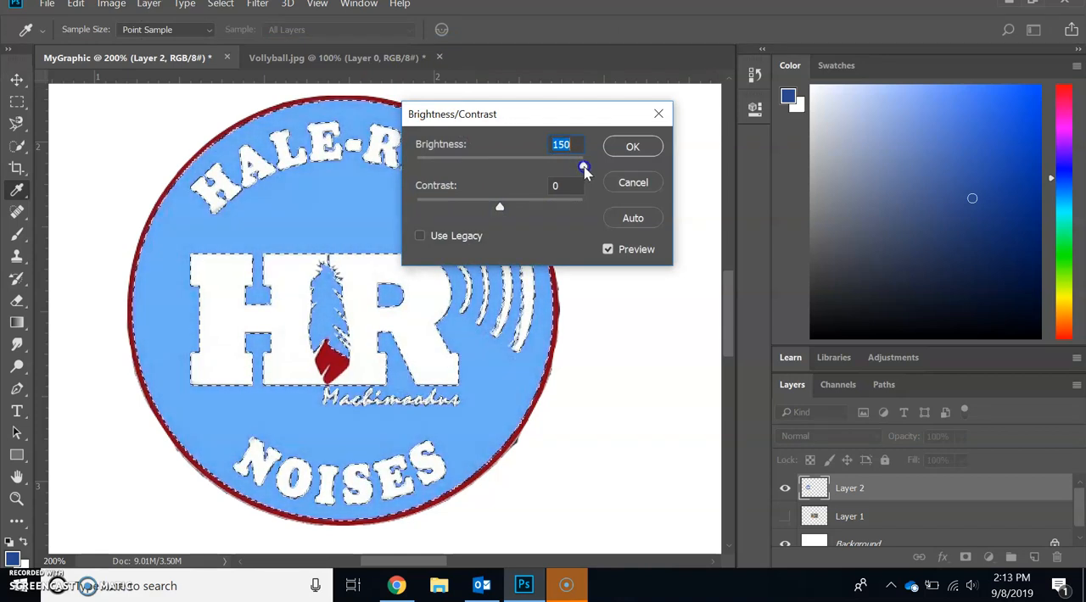
left_click_drag(576, 169, 480, 169)
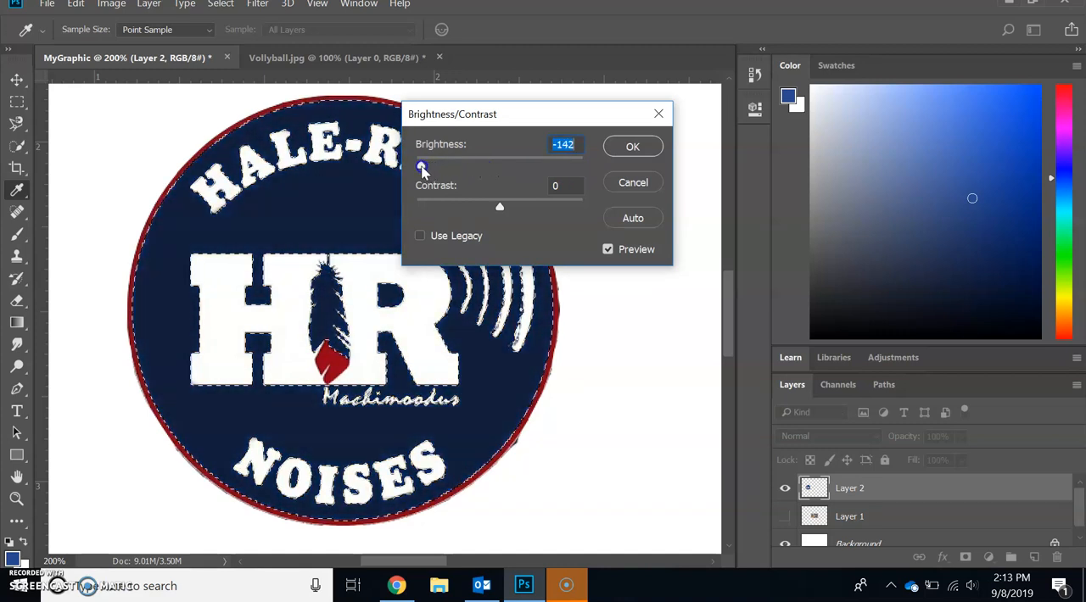
left_click_drag(442, 165, 473, 166)
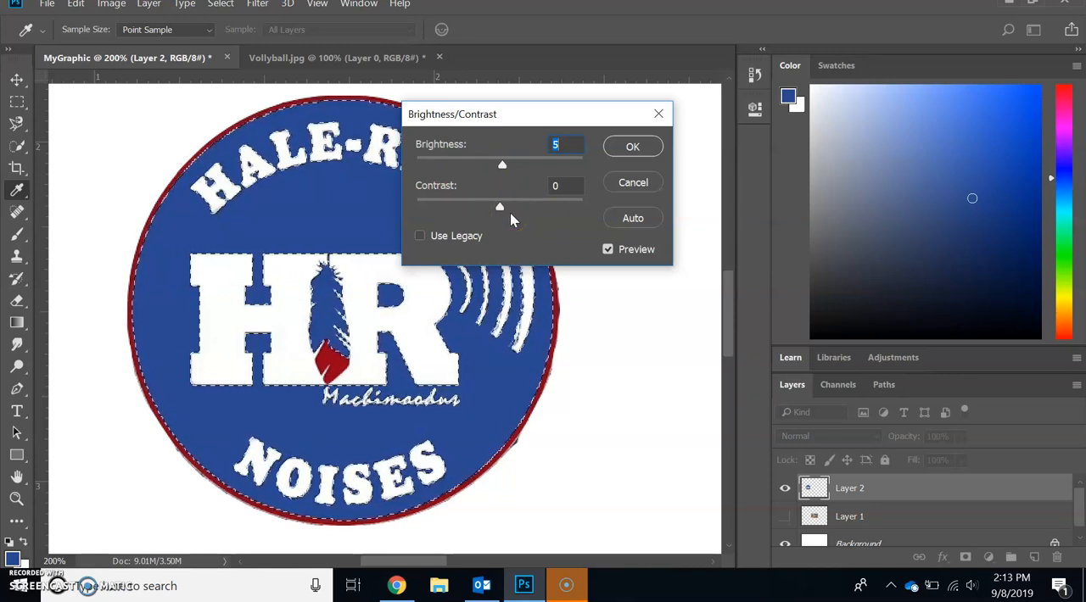
left_click(635, 184)
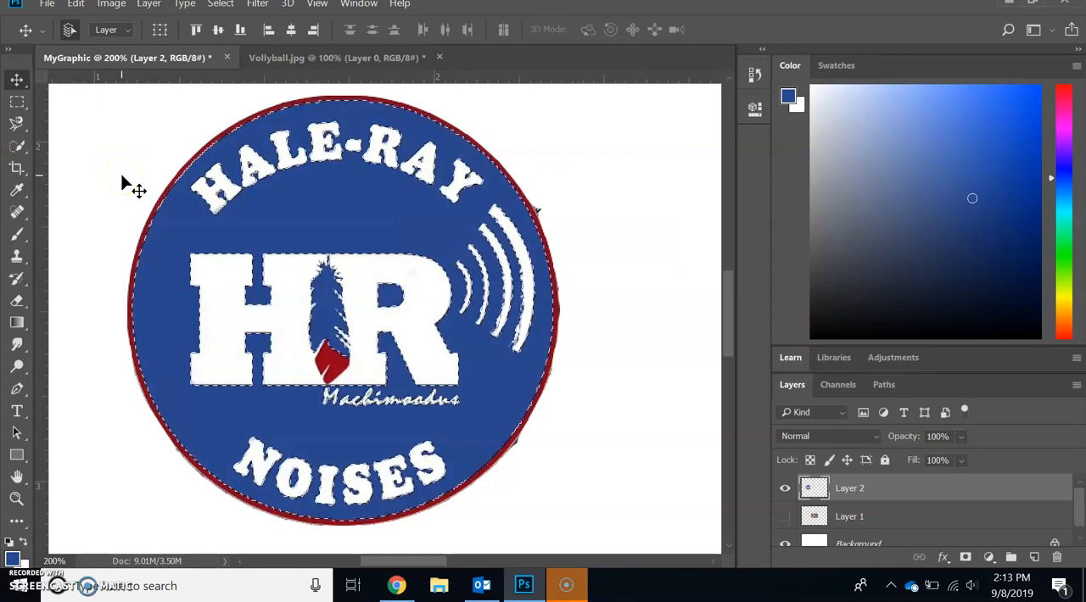
- With Layer 2 hidden, fill the selection with bright green on a new layer using the Paint Bucket
left_click(1034, 558)
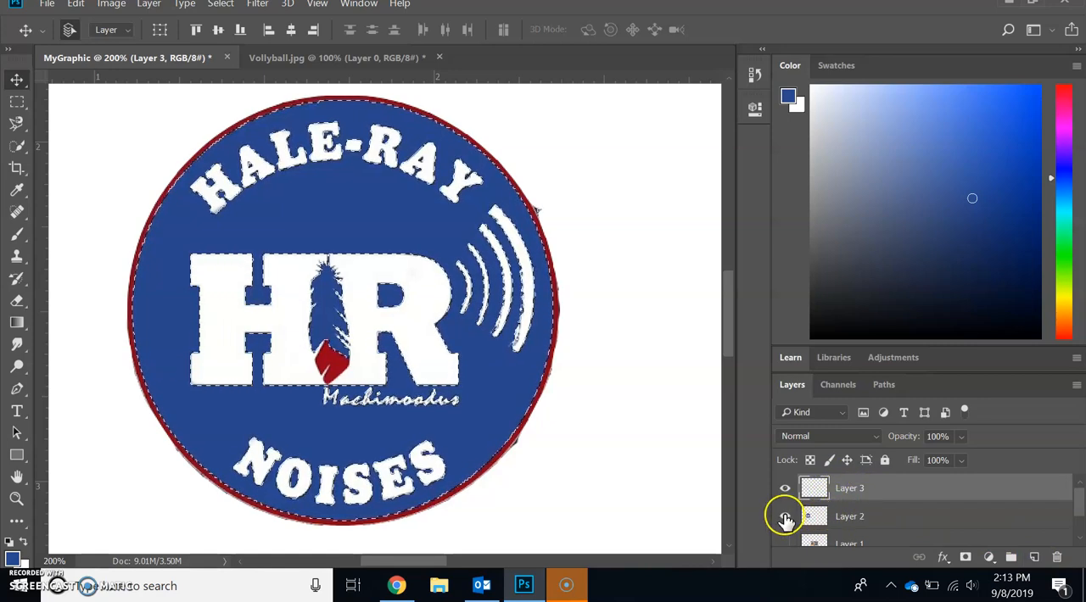
left_click(785, 516)
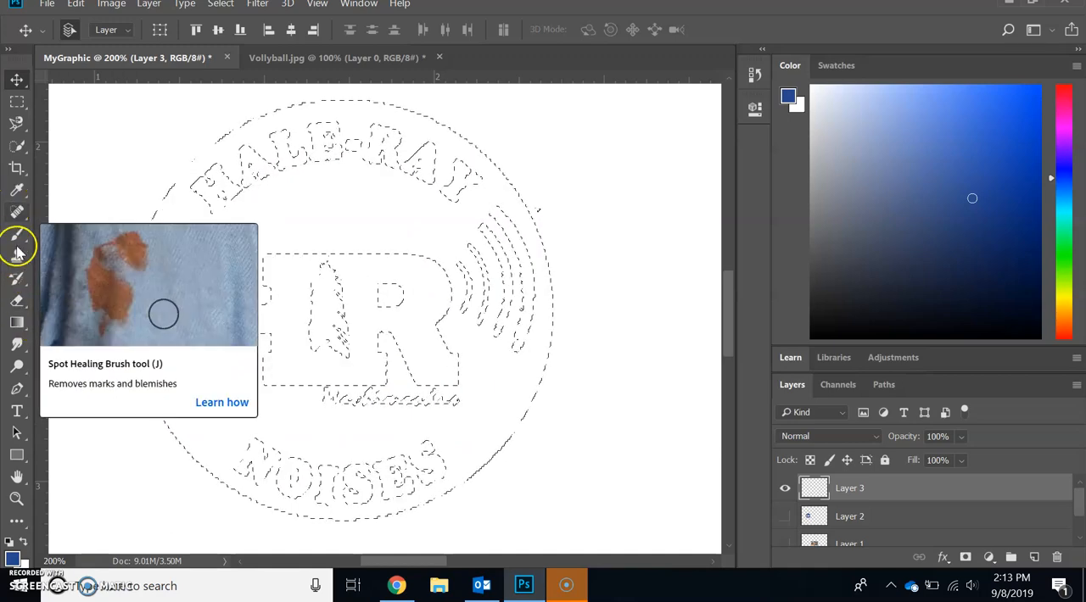
left_click(15, 324)
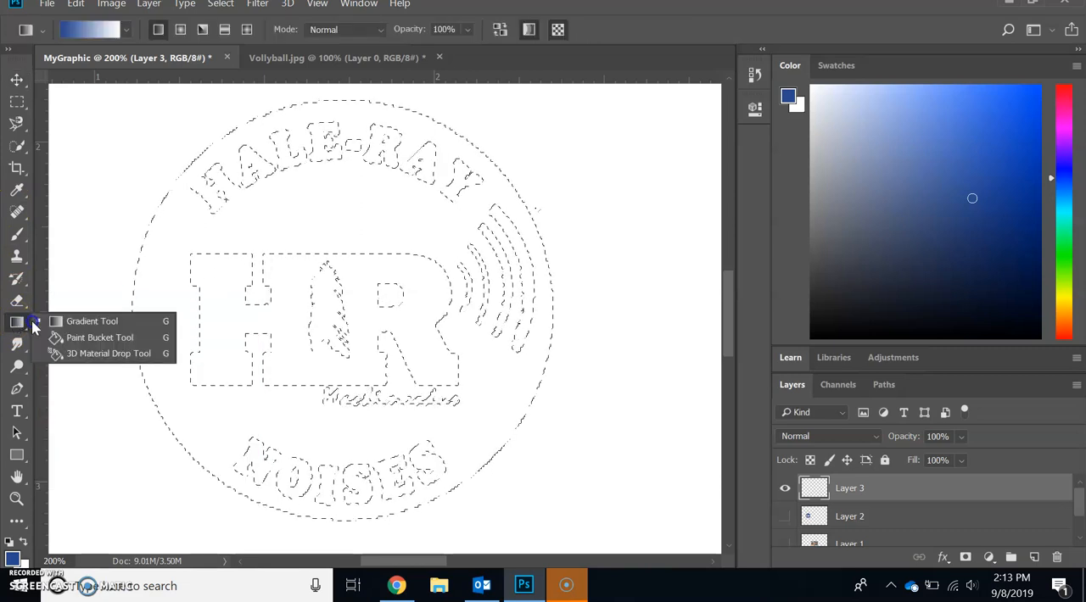
left_click(51, 339)
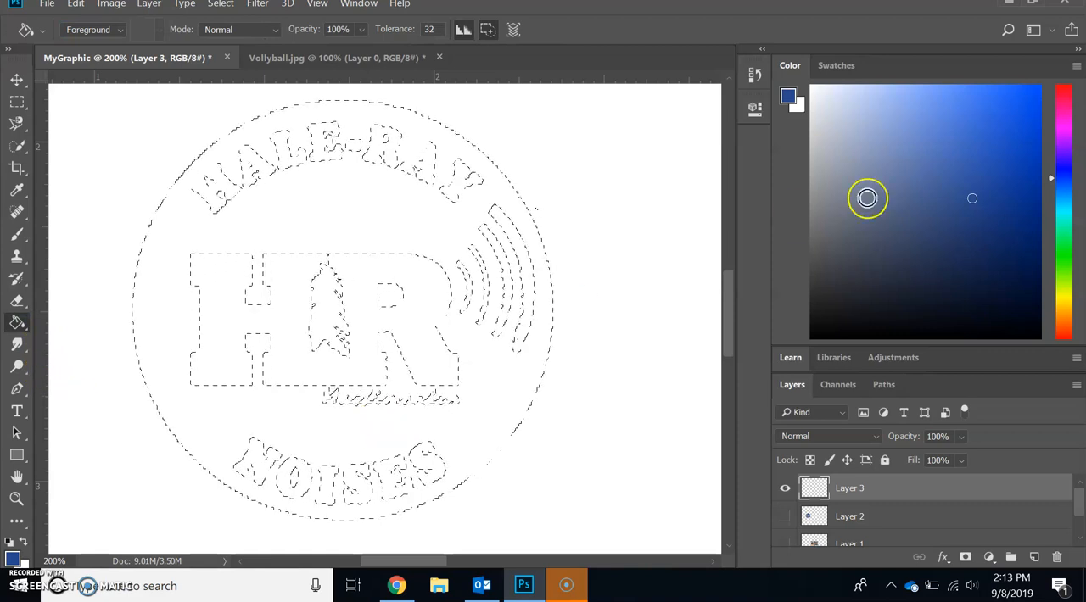
left_click(1067, 266)
left_click_drag(1031, 105, 1038, 91)
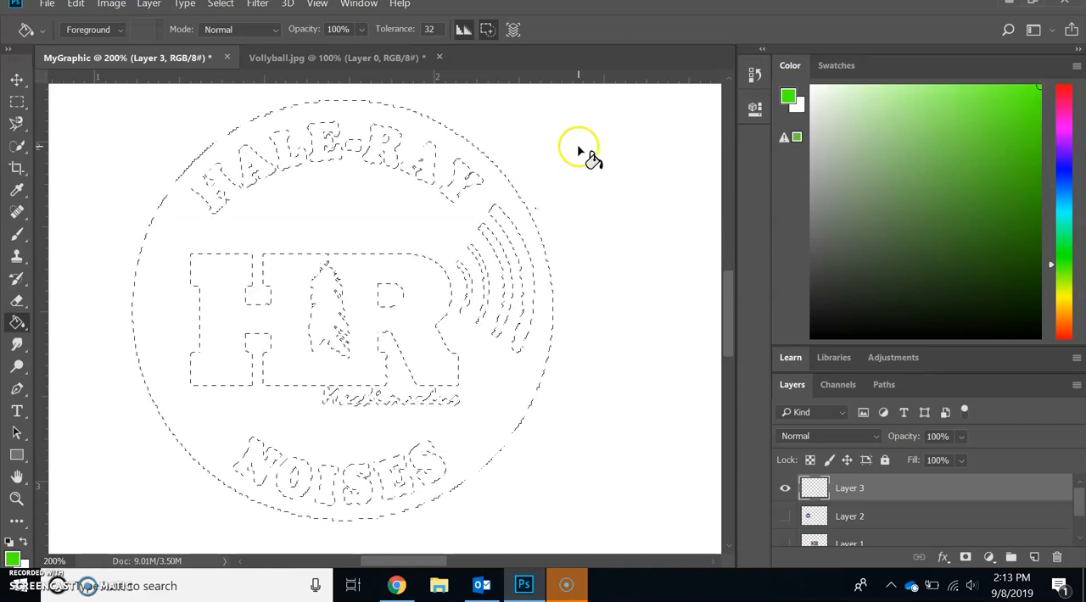
left_click(355, 207)
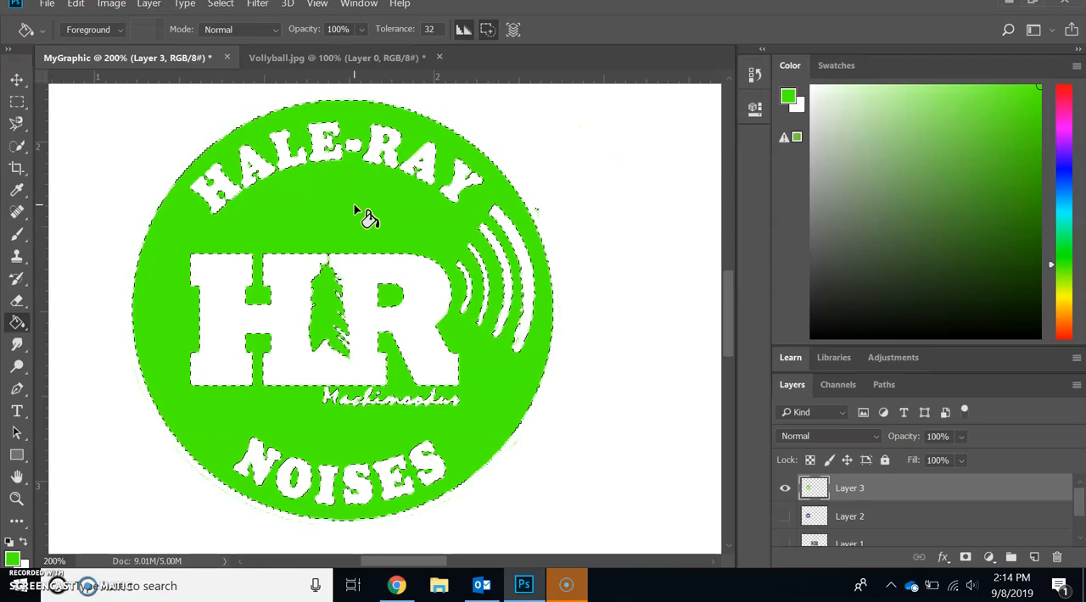
- Compare the green and blue logo versions by toggling layer visibility, leaving Layer 3 hidden and Layer 2 shown
left_click(783, 492)
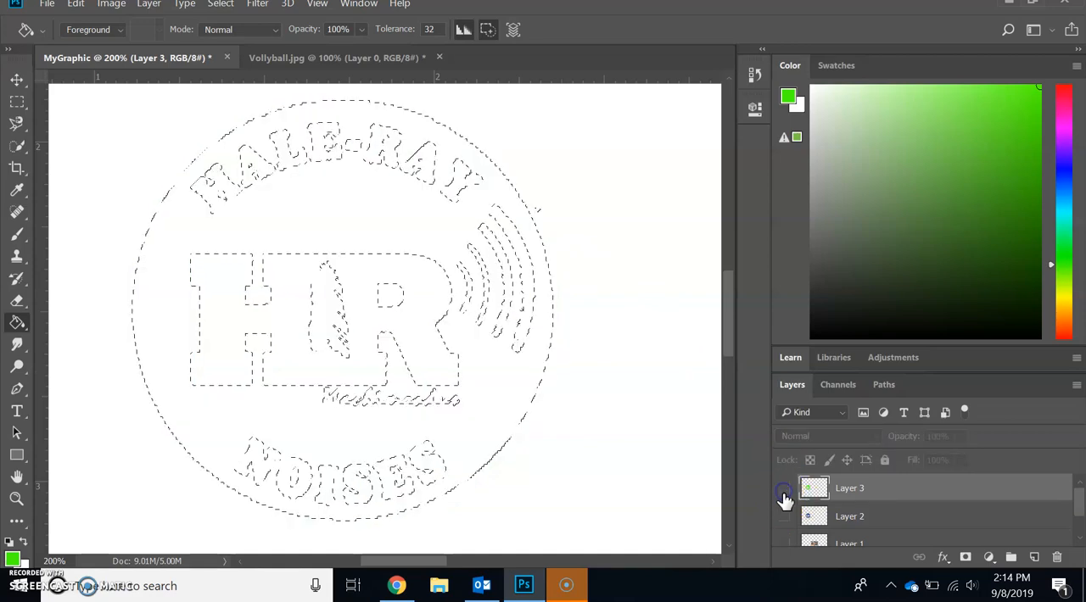
left_click(783, 517)
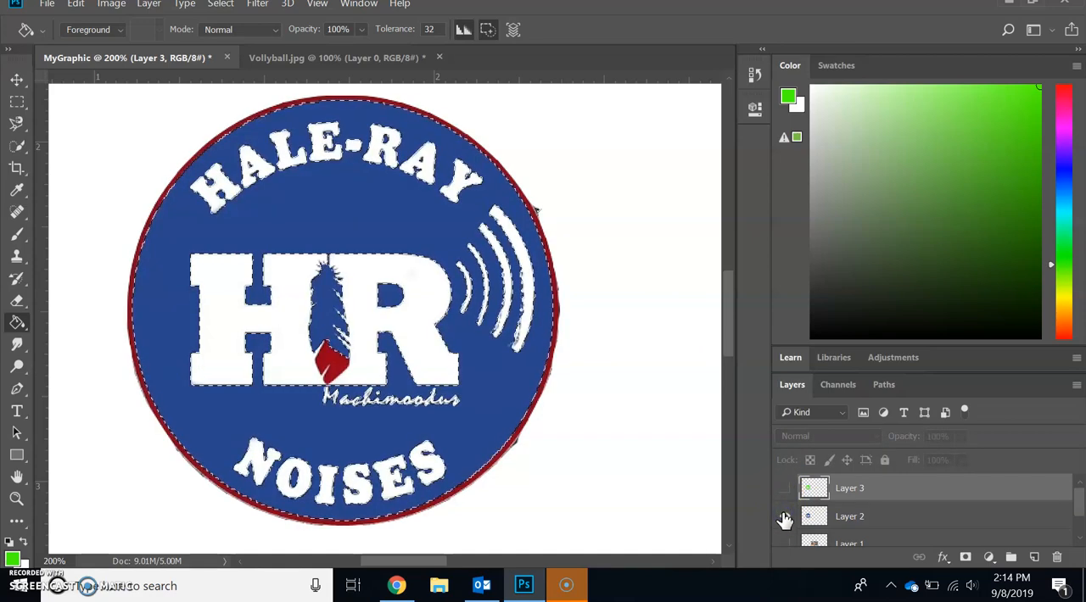
left_click(784, 516)
left_click(782, 490)
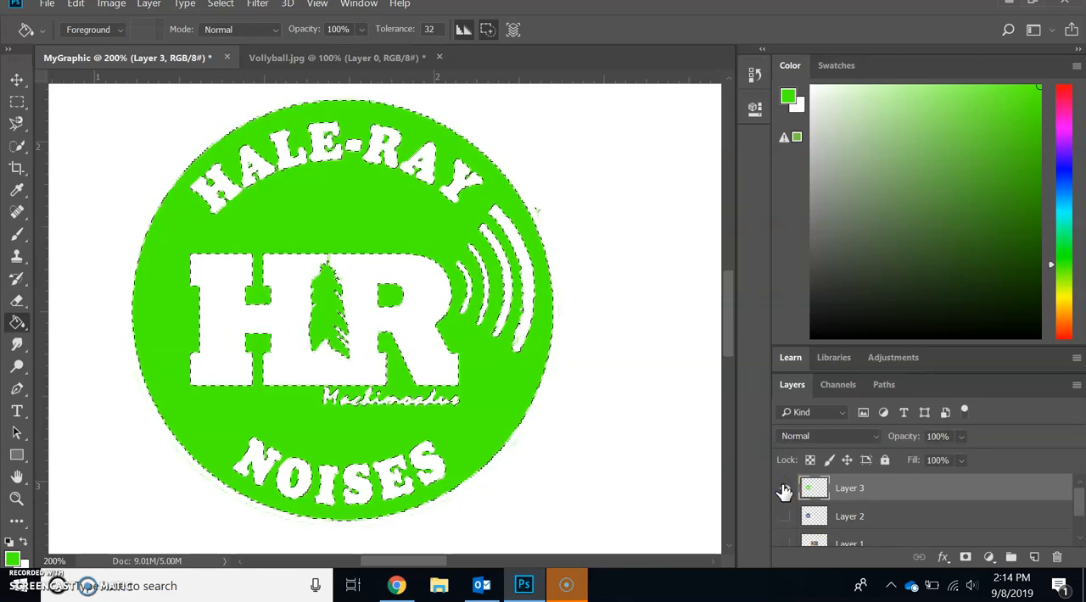
left_click(783, 490)
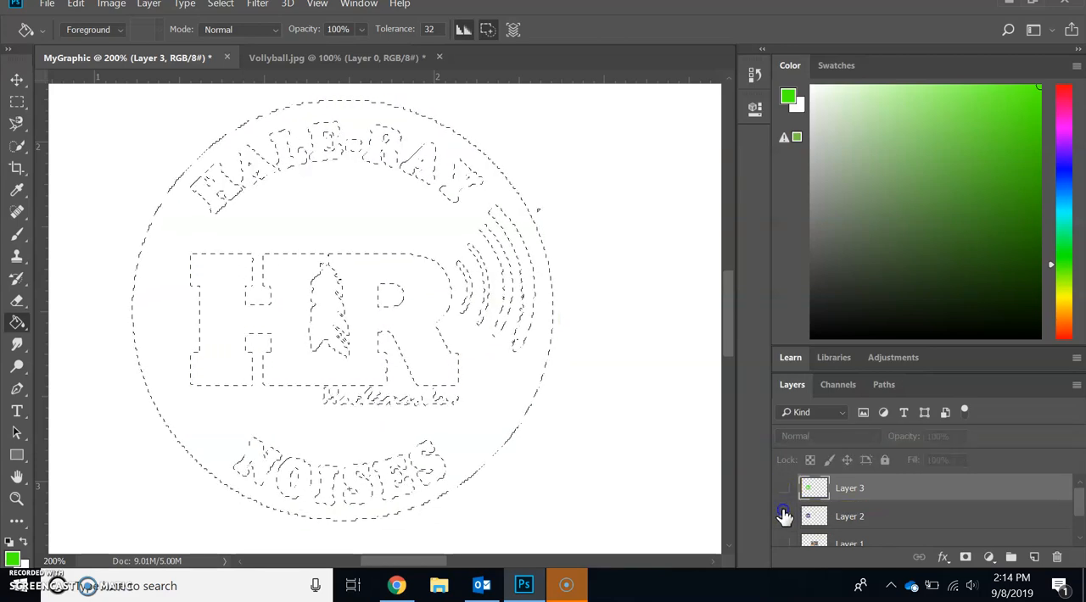
- Deselect the active selection around the logo's blue area
left_click(17, 78)
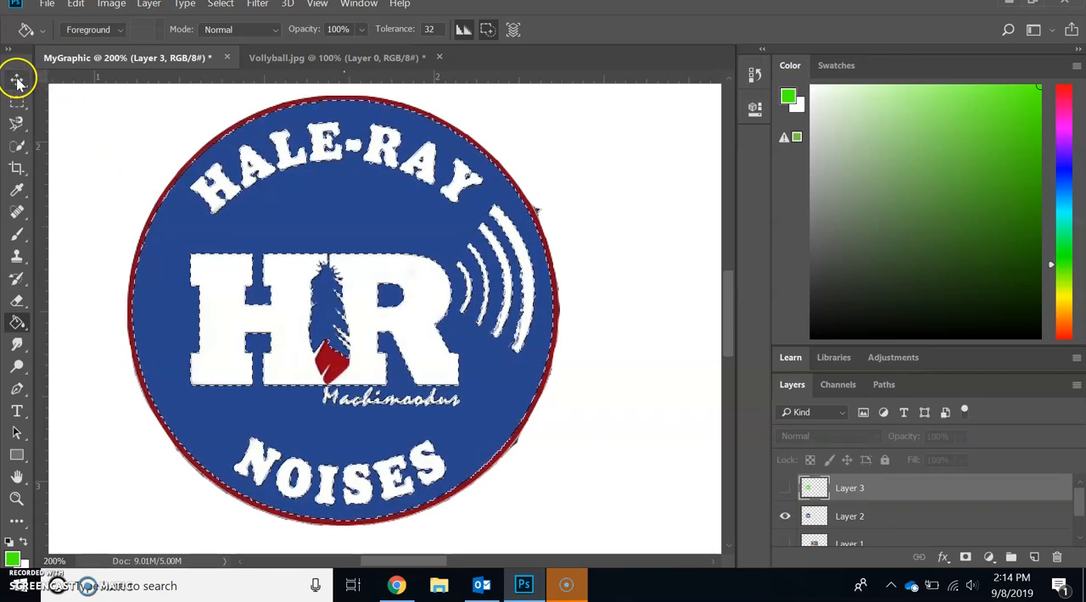
left_click(89, 135)
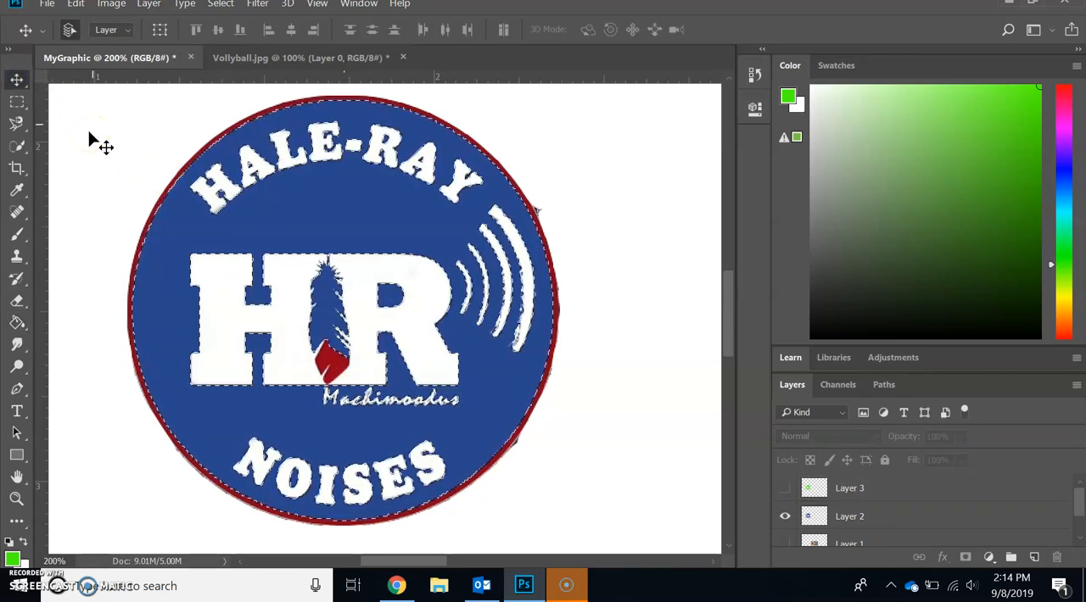
left_click(29, 104)
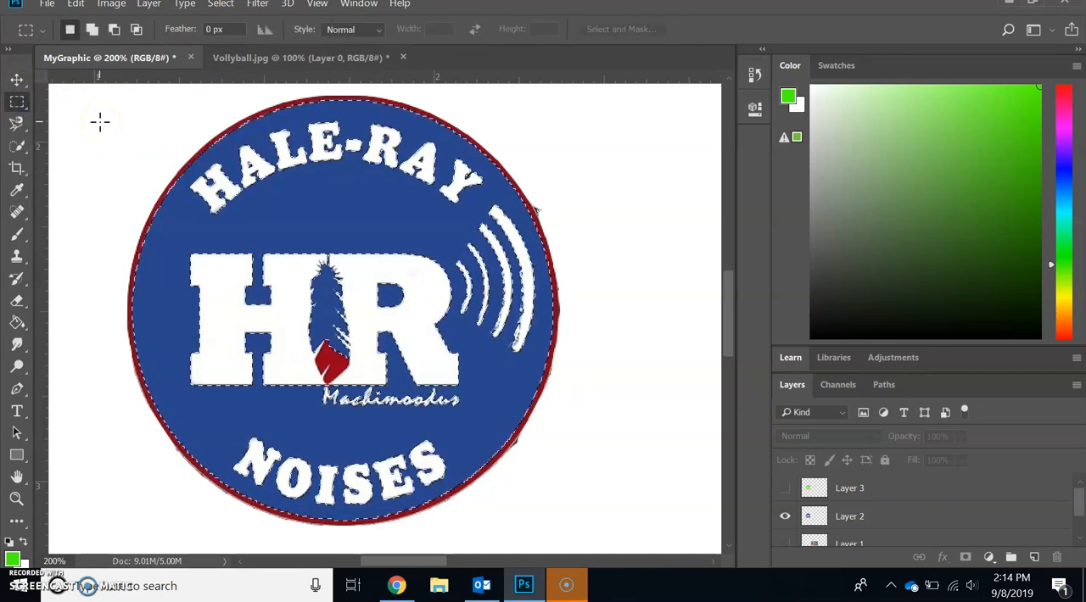
left_click(221, 5)
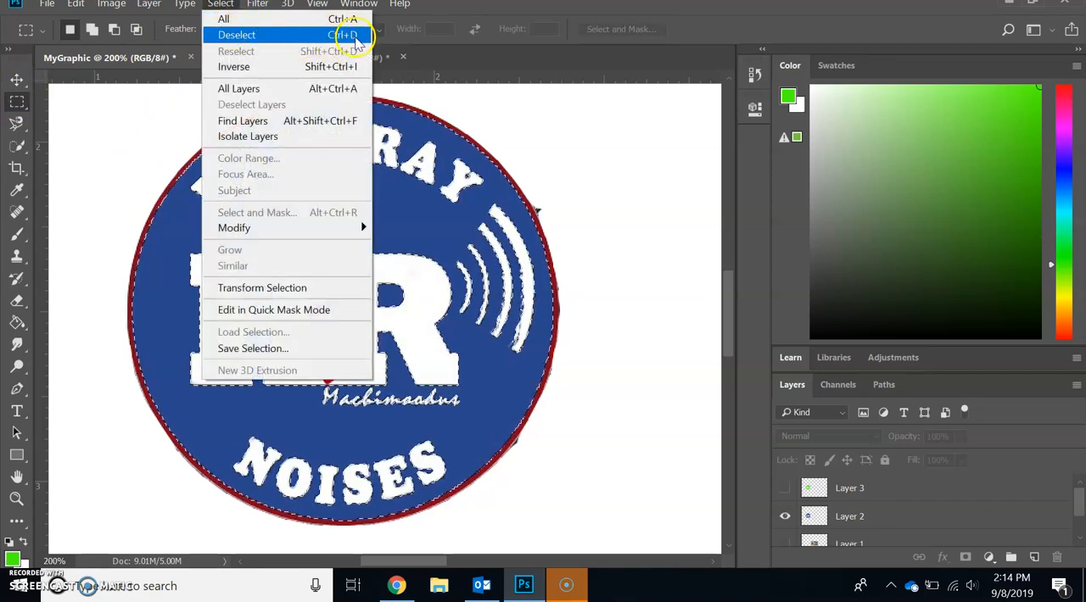
left_click(231, 7)
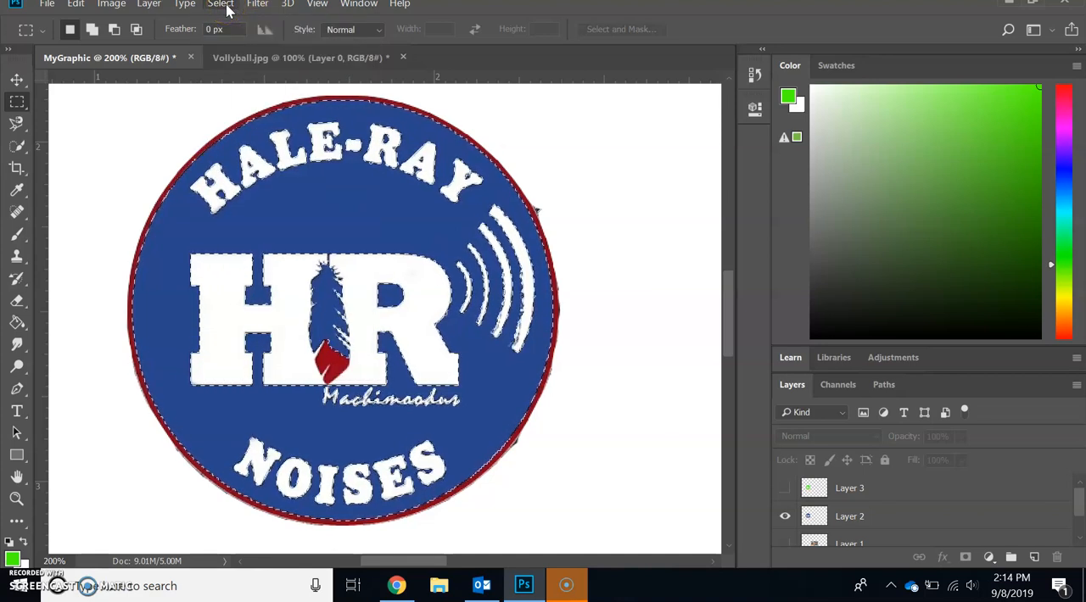
key("ctrl+d")
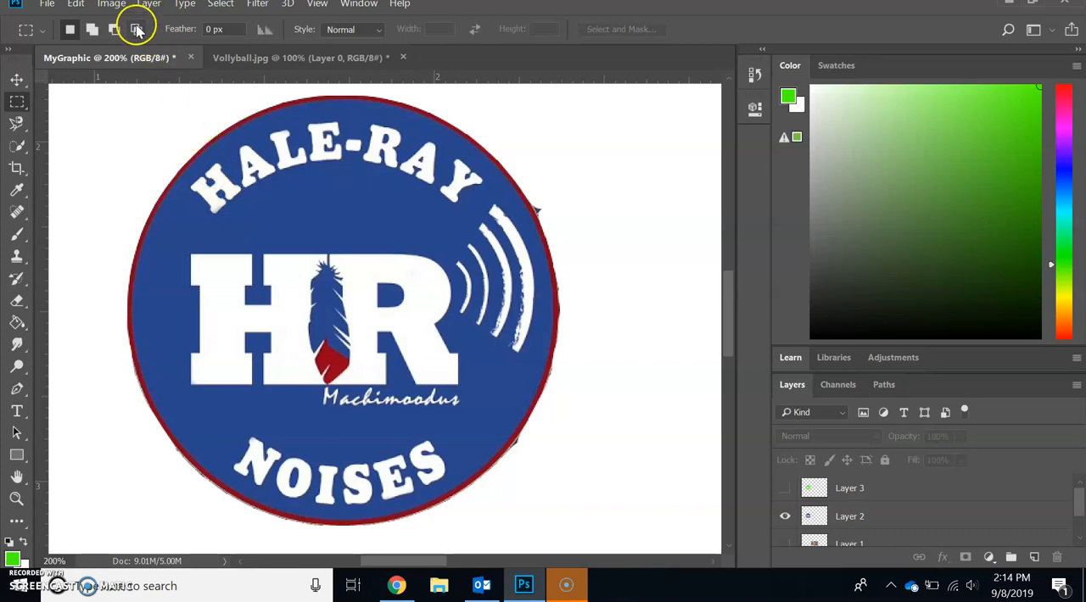
- Select Layer 2 and desaturate it to turn the blue and red logo grayscale
left_click(113, 5)
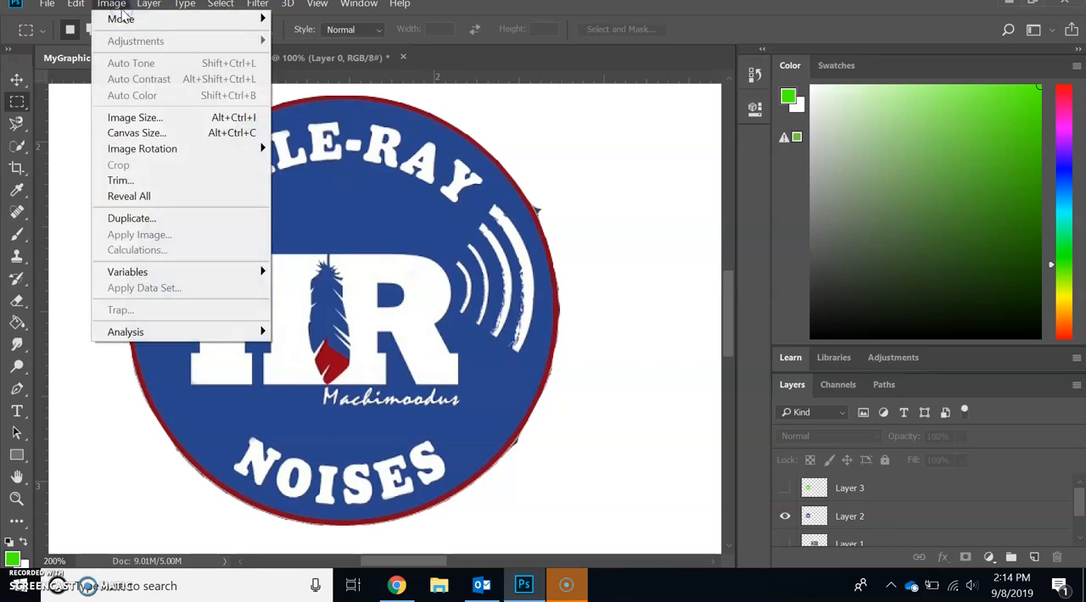
left_click(122, 7)
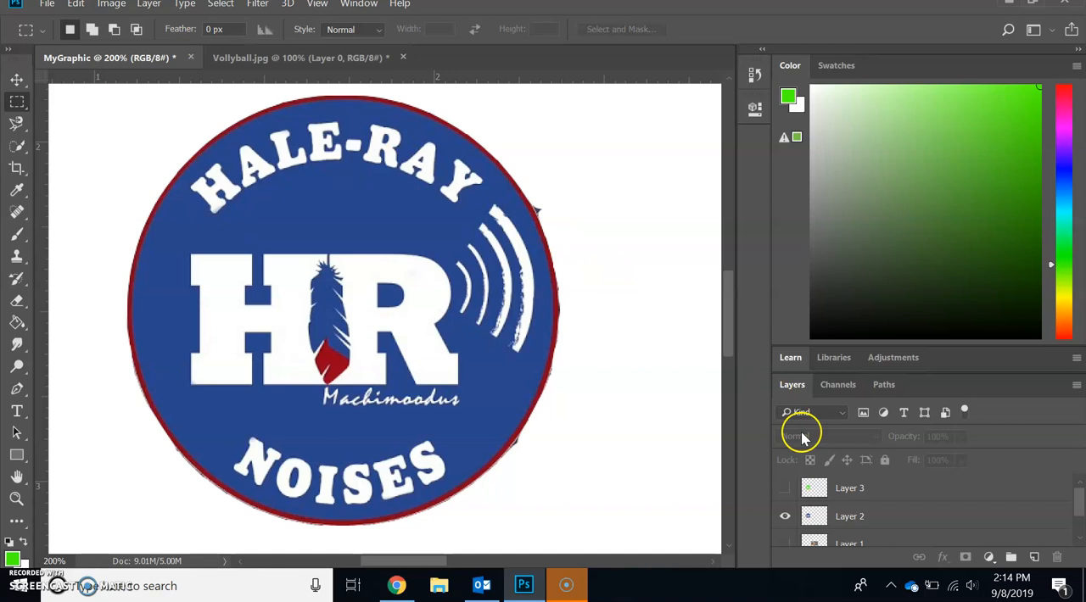
left_click(859, 524)
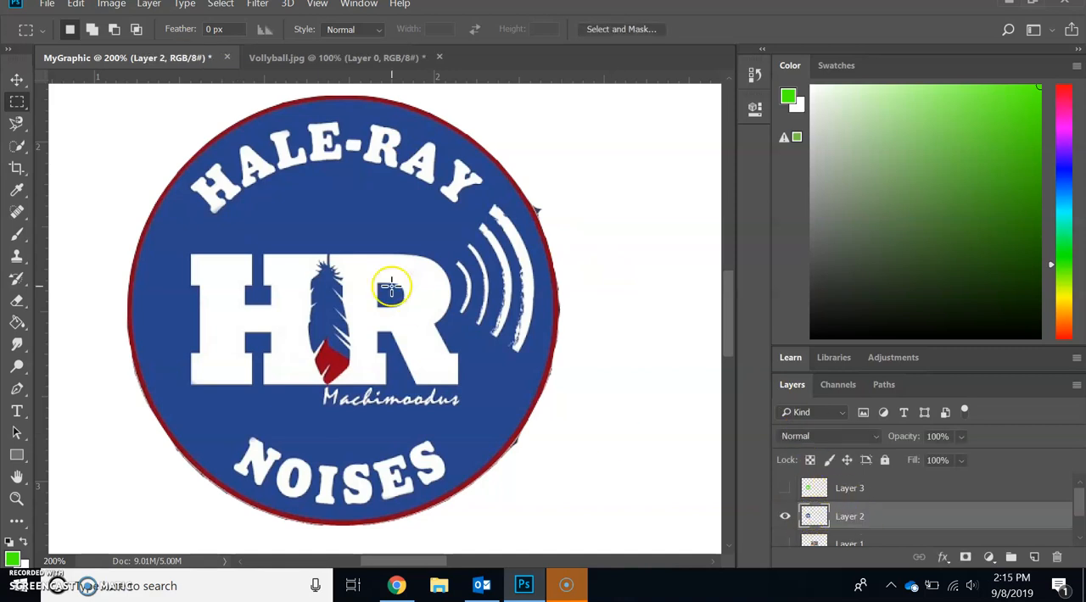
left_click(112, 7)
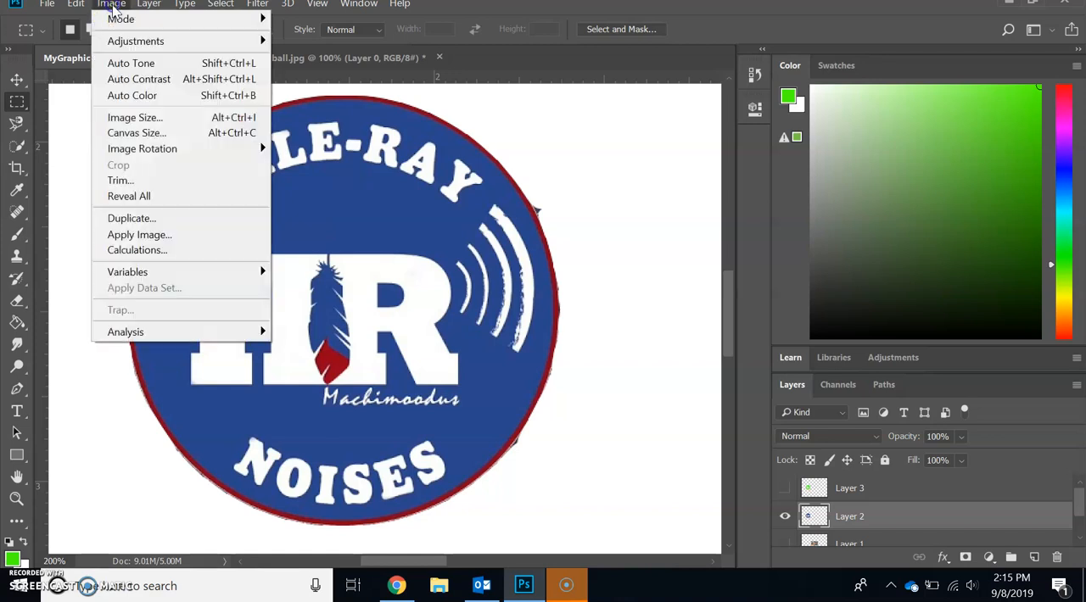
mouse_move(119, 40)
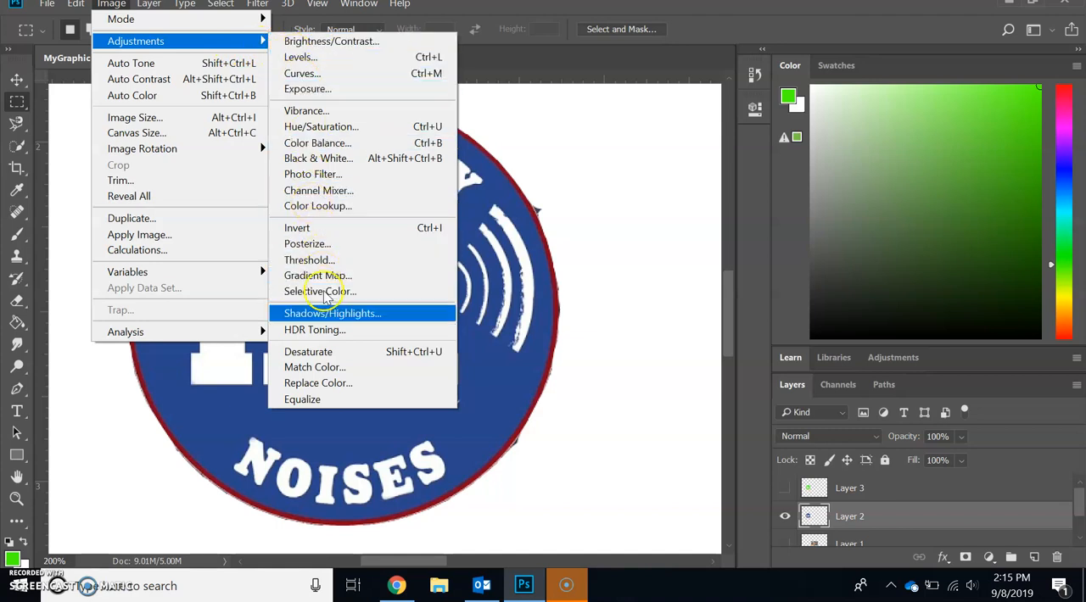
left_click(310, 353)
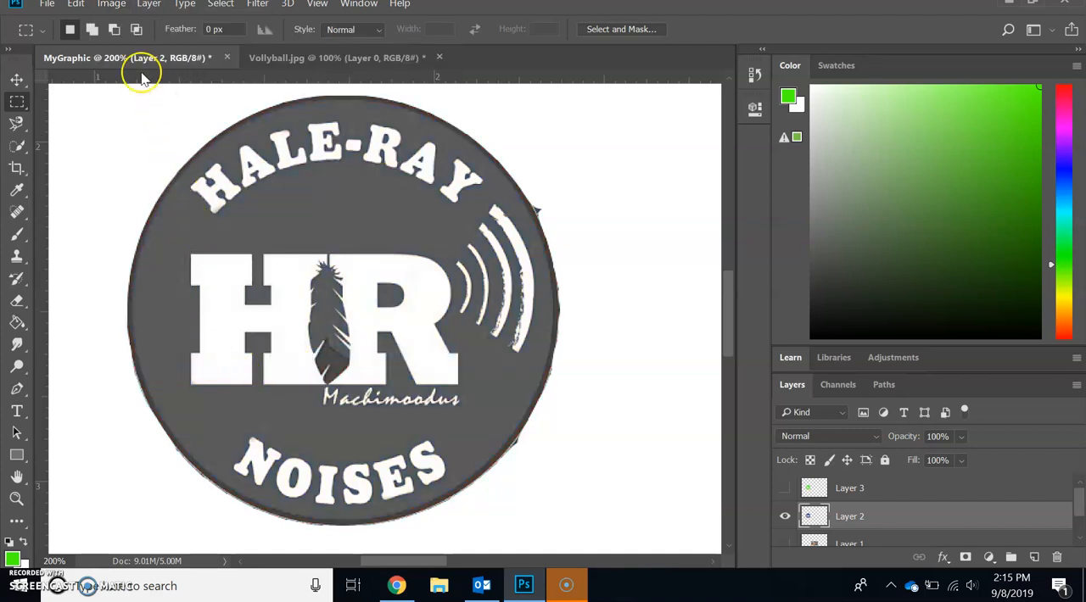
- Apply a Brightness/Contrast adjustment to the grayscale logo on Layer 2 with contrast set to 100
left_click(117, 7)
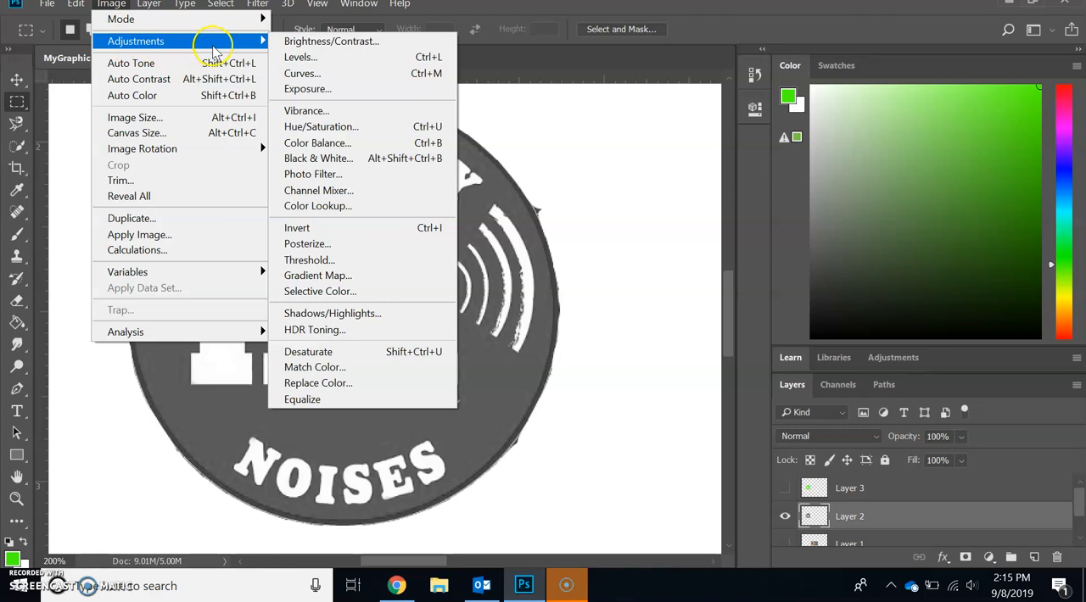
left_click(287, 41)
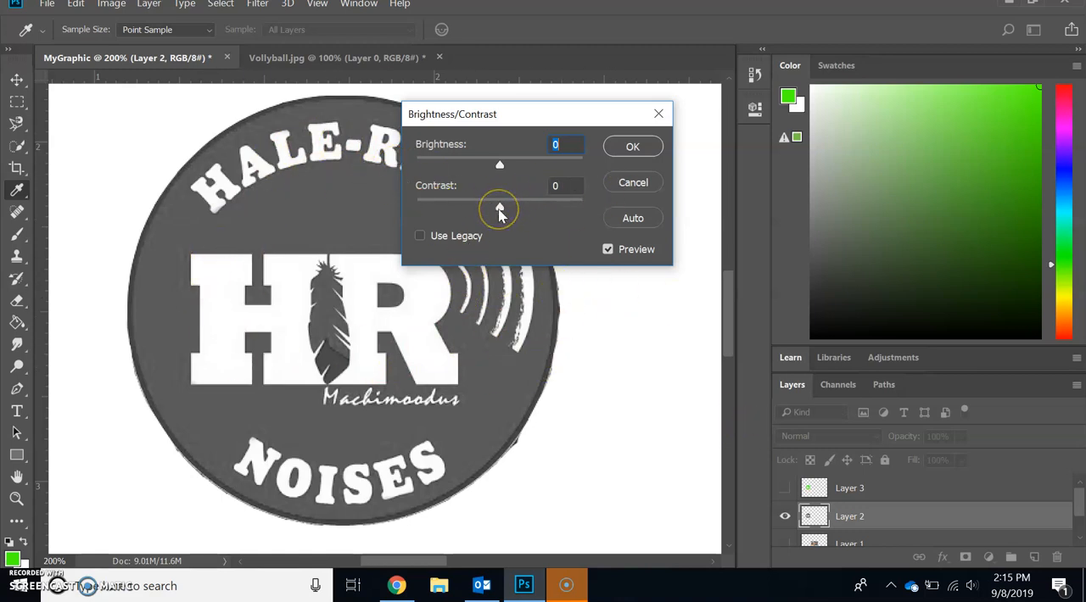
left_click_drag(499, 217, 586, 220)
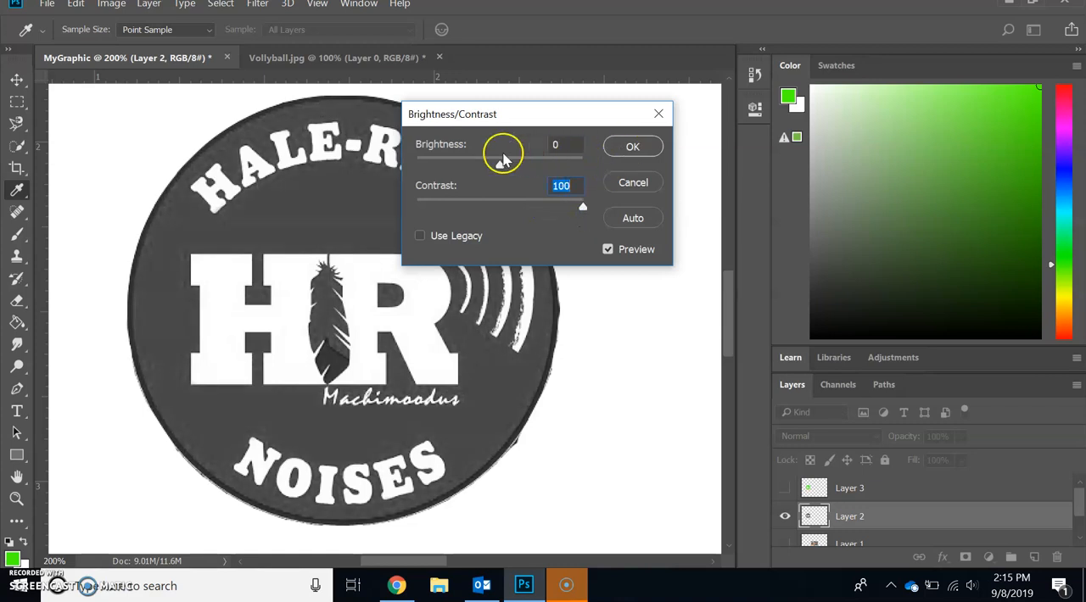
left_click(617, 147)
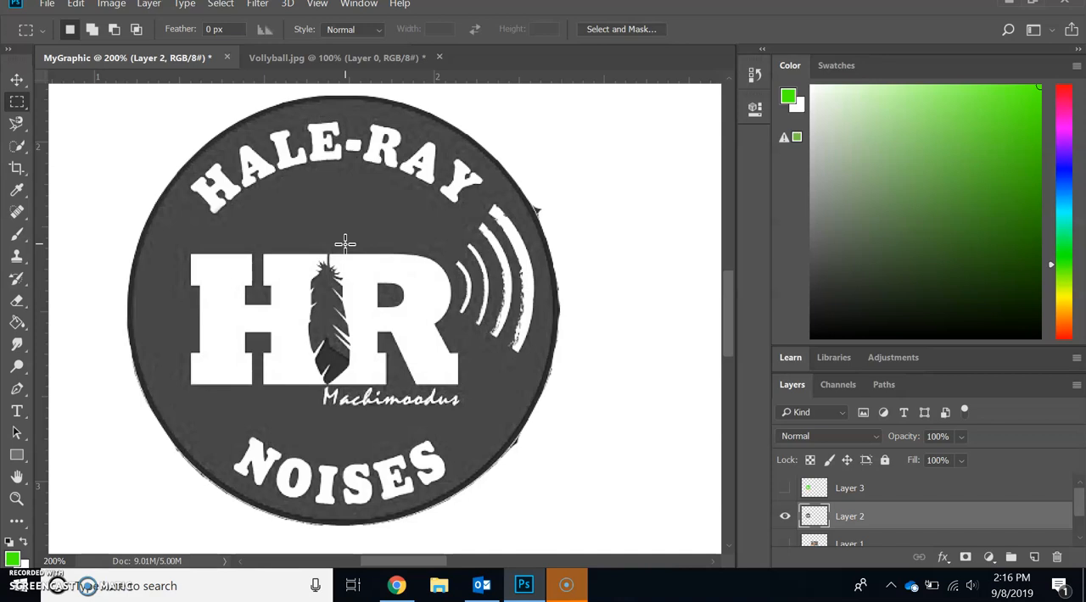
- Zoom out to 100% to view the grayscale logo at actual size
left_click(15, 499)
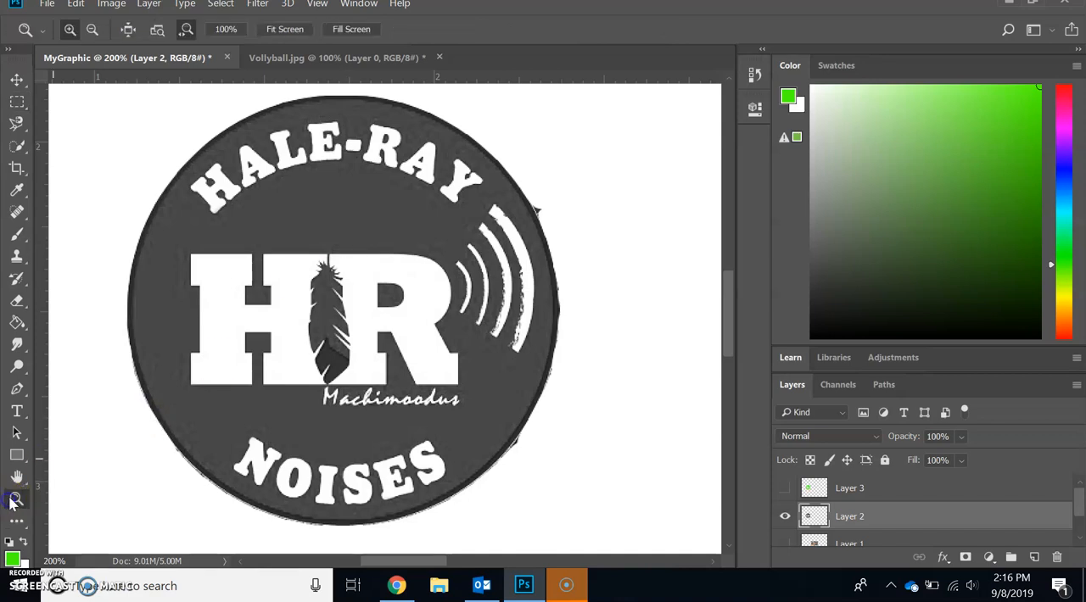
left_click(218, 362, "alt")
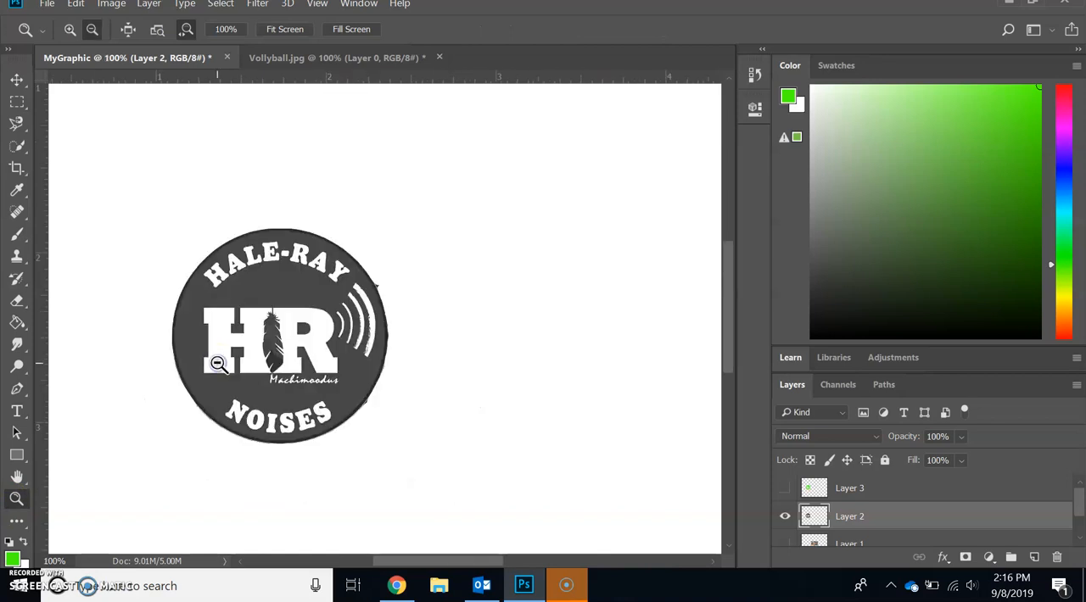